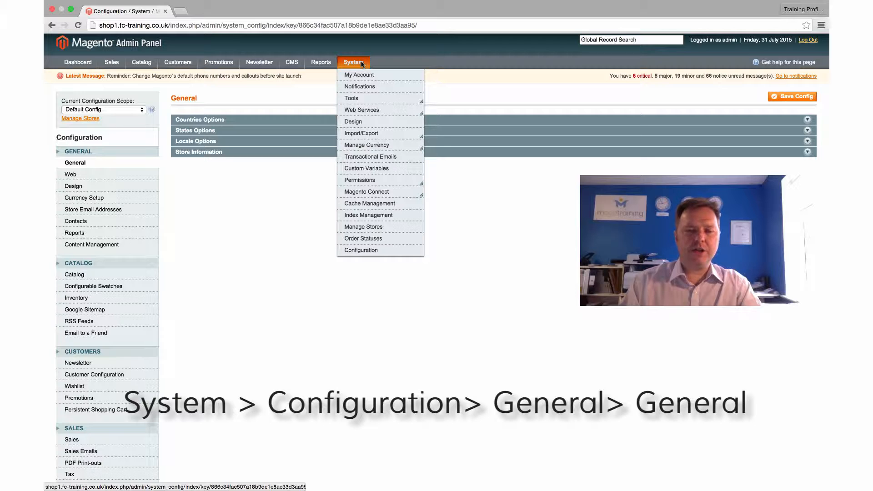
Open the General section of the system configuration and expand its Countries Options.
left_click(372, 251)
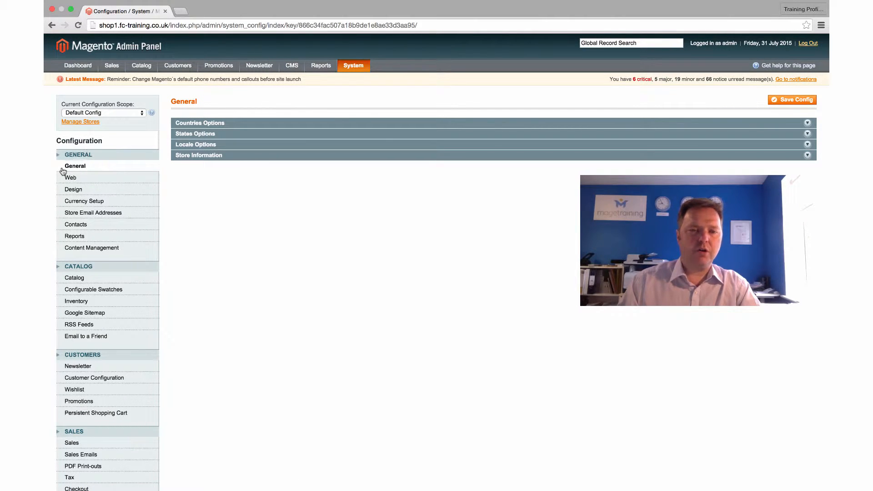
left_click(81, 169)
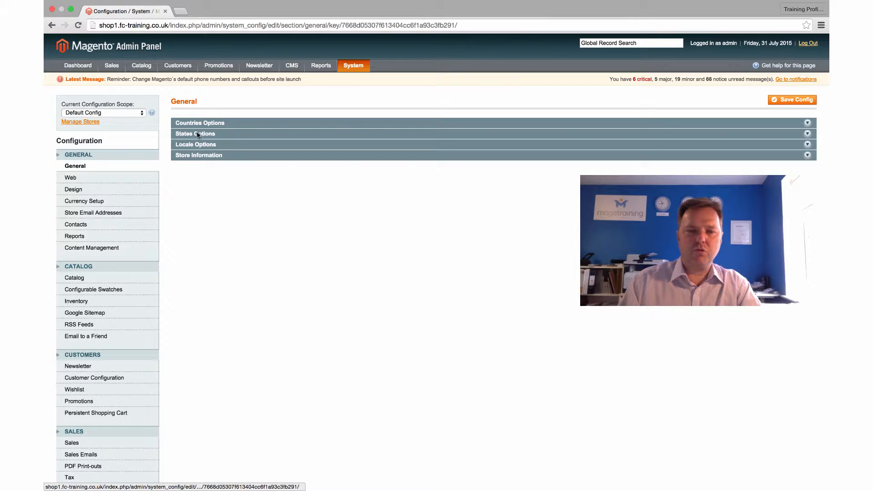
left_click(740, 125)
Expand the States Options section to view its settings and collapse it again.
scroll(595, 174, "down", 3)
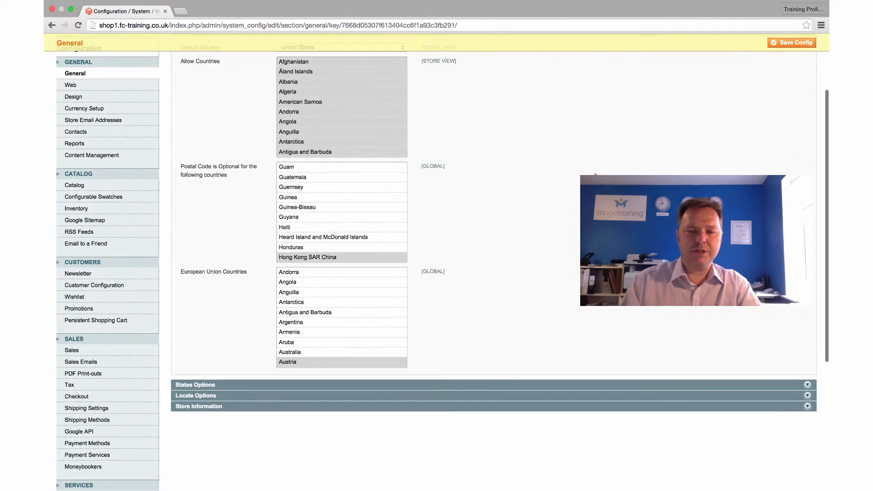
scroll(594, 175, "down", 1)
left_click(421, 381)
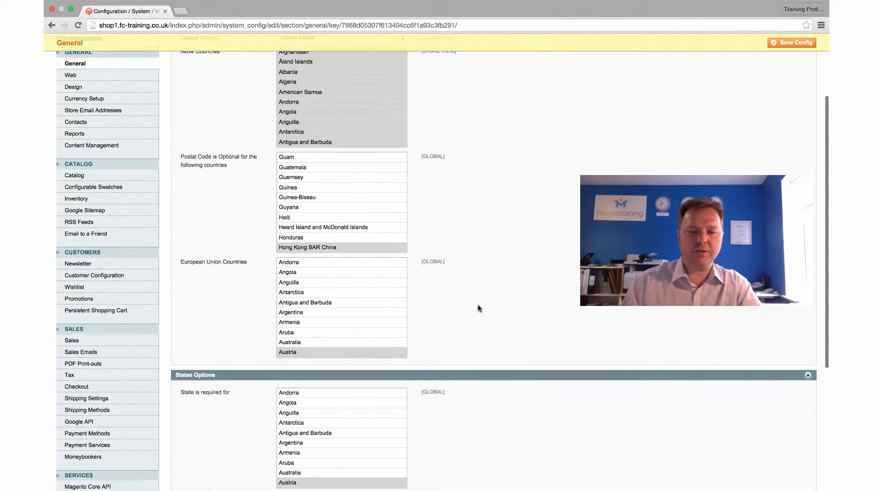
scroll(477, 306, "down", 3)
left_click(471, 300)
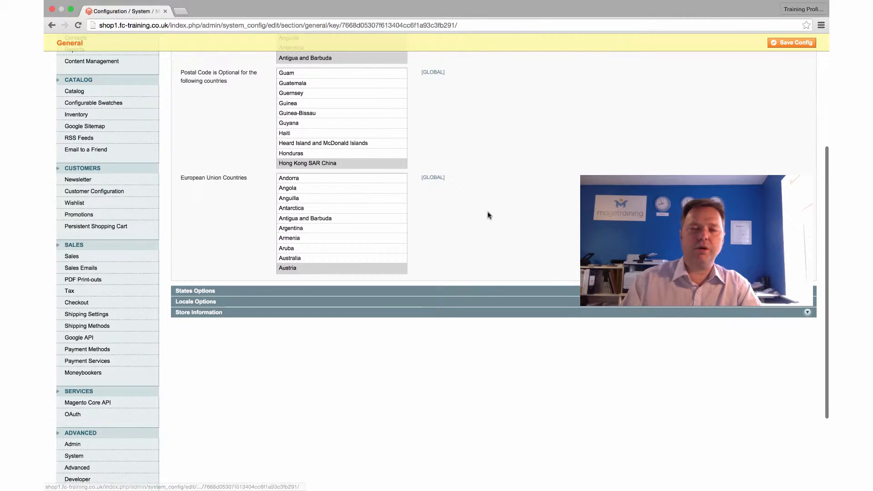
Set the Default Country to United Kingdom in Countries Options.
scroll(488, 214, "up", 5)
scroll(489, 215, "up", 1)
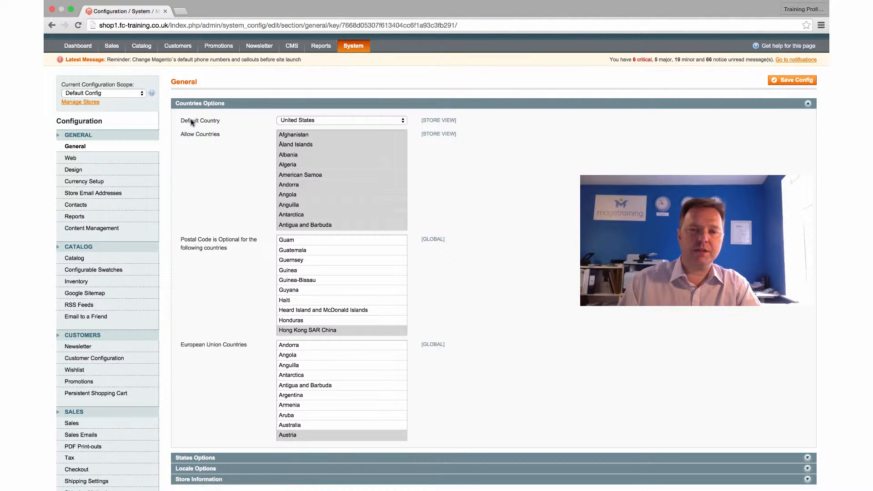
left_click(342, 121)
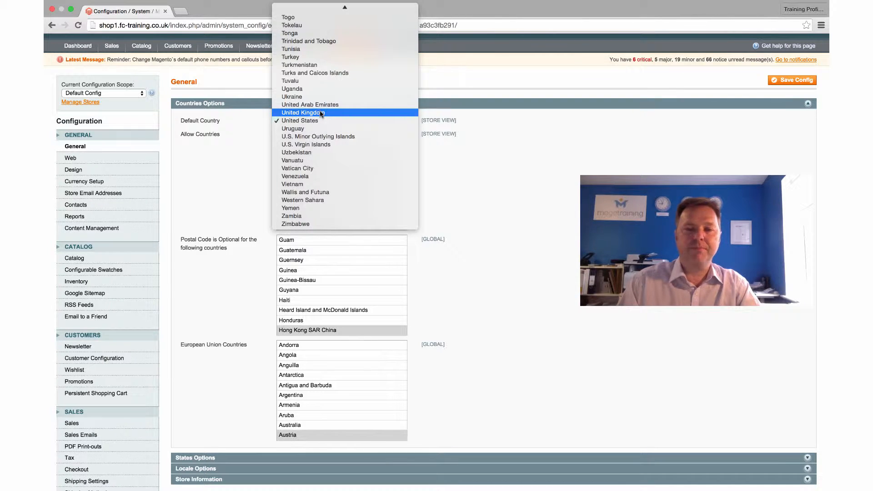
left_click(321, 113)
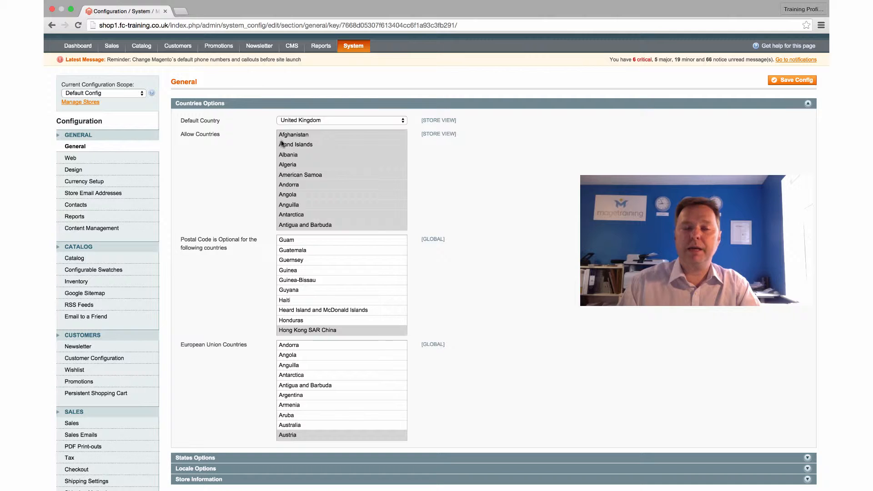
Look through the Allow Countries list to check which countries are selected.
scroll(310, 155, "down", 10)
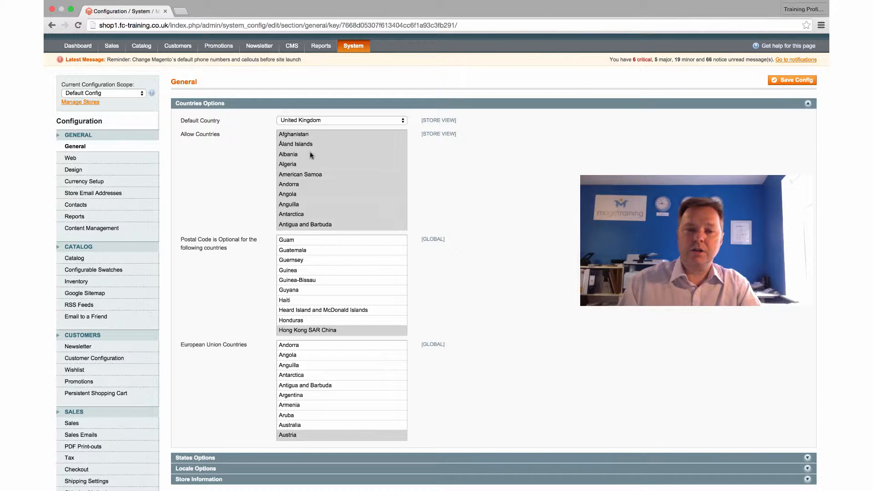
scroll(310, 155, "down", 20)
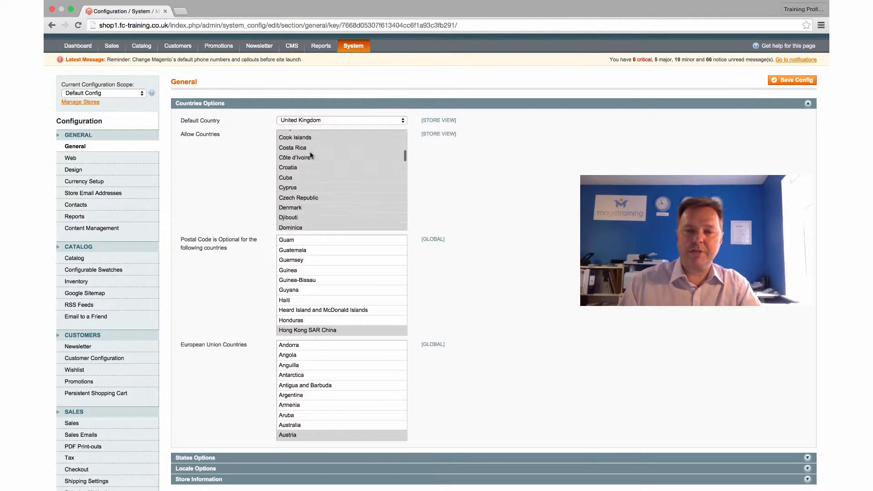
scroll(311, 155, "down", 20)
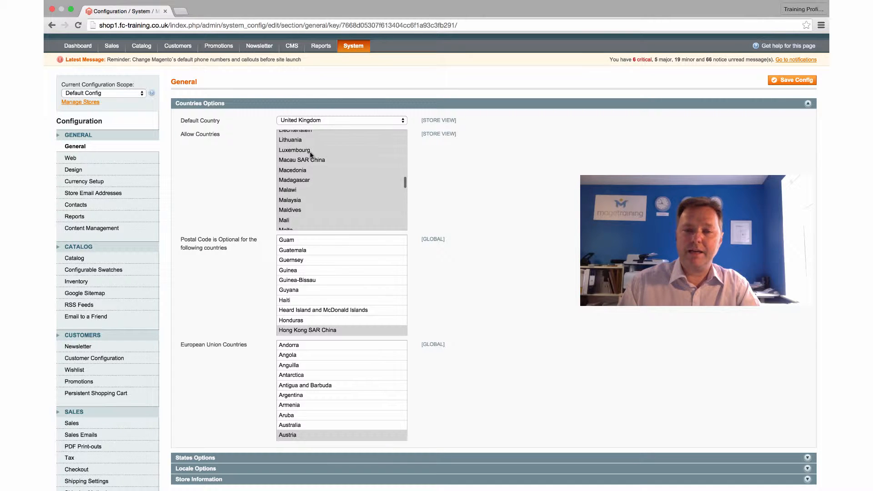
scroll(310, 155, "up", 20)
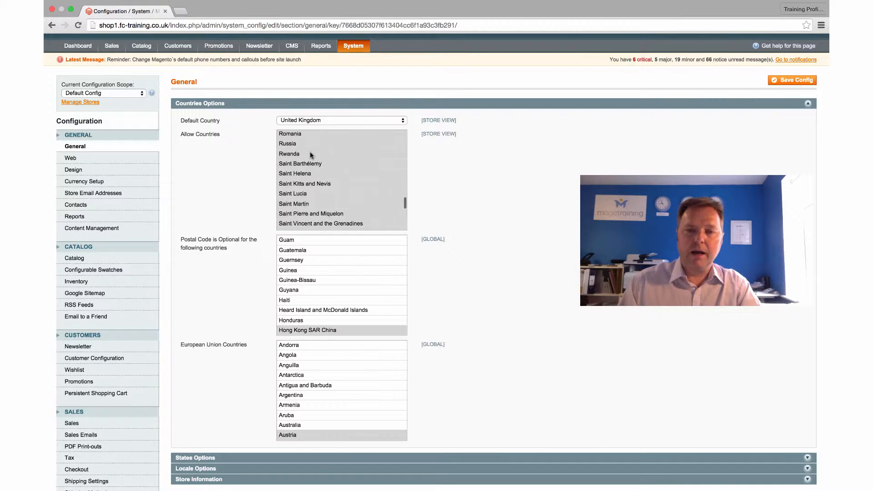
scroll(250, 171, "down", 1)
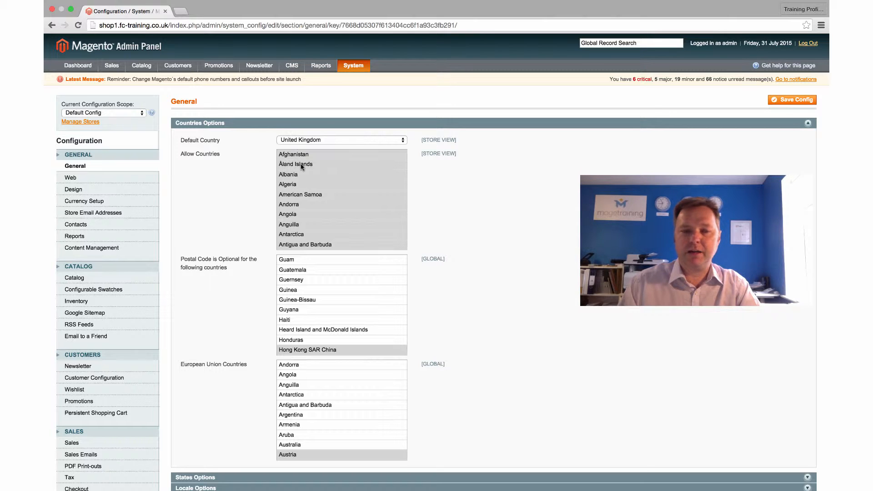
scroll(318, 180, "down", 5)
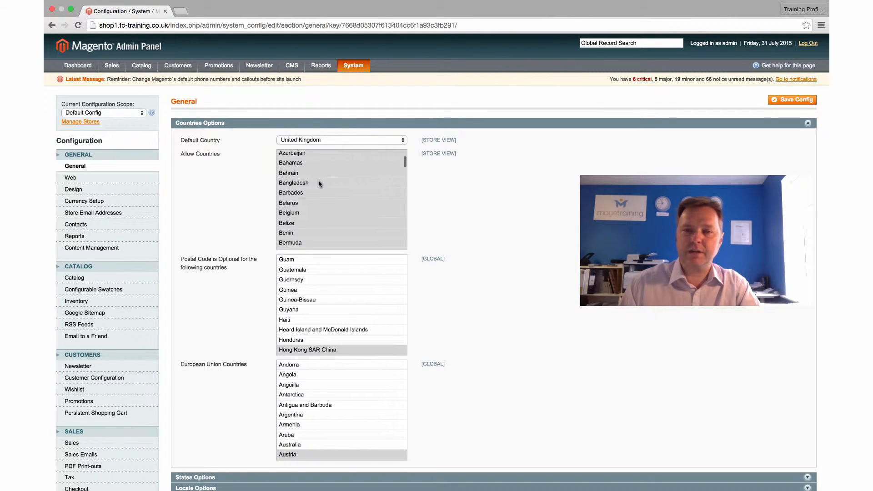
scroll(319, 181, "up", 5)
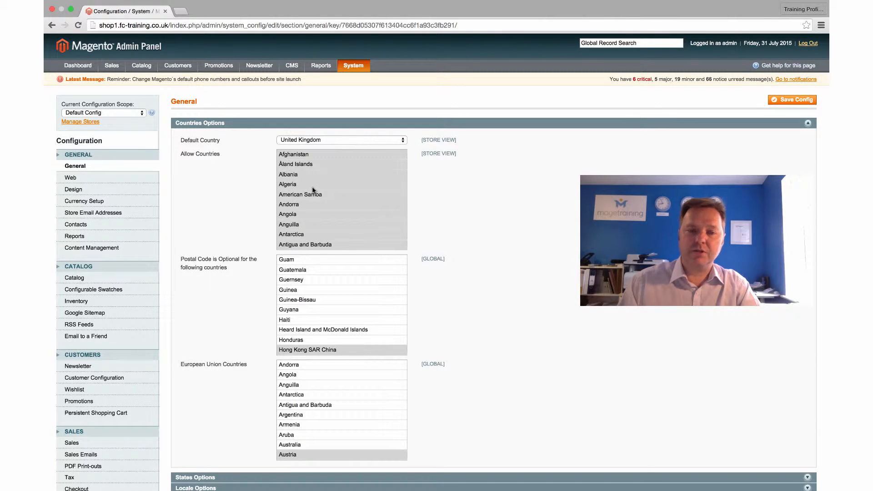
Select only United Kingdom in the Allow Countries list, deselecting all other countries.
scroll(313, 190, "down", 5)
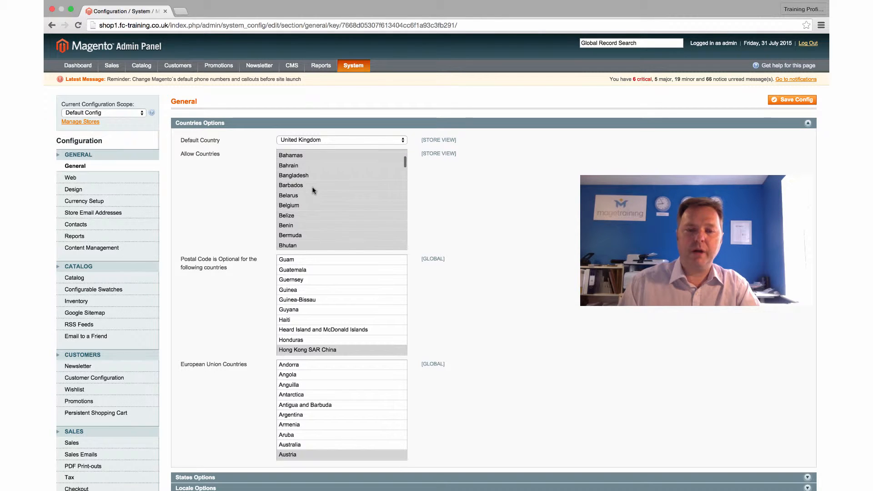
scroll(312, 190, "down", 8)
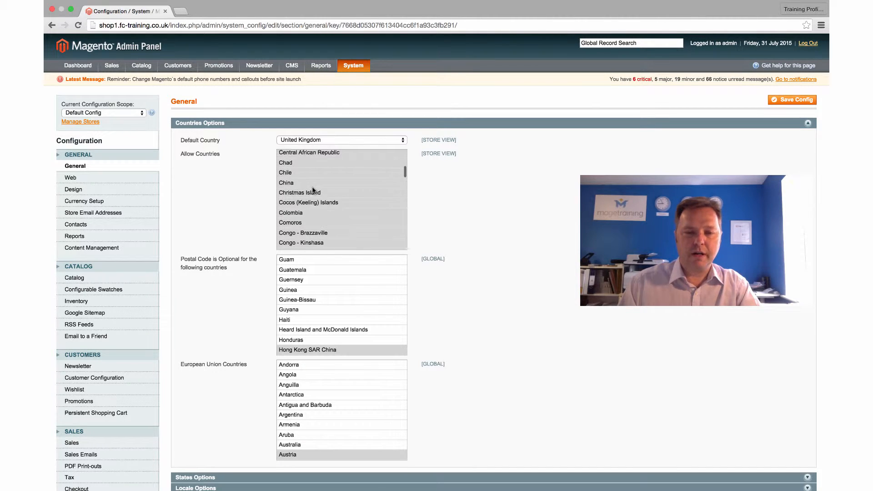
scroll(313, 190, "down", 15)
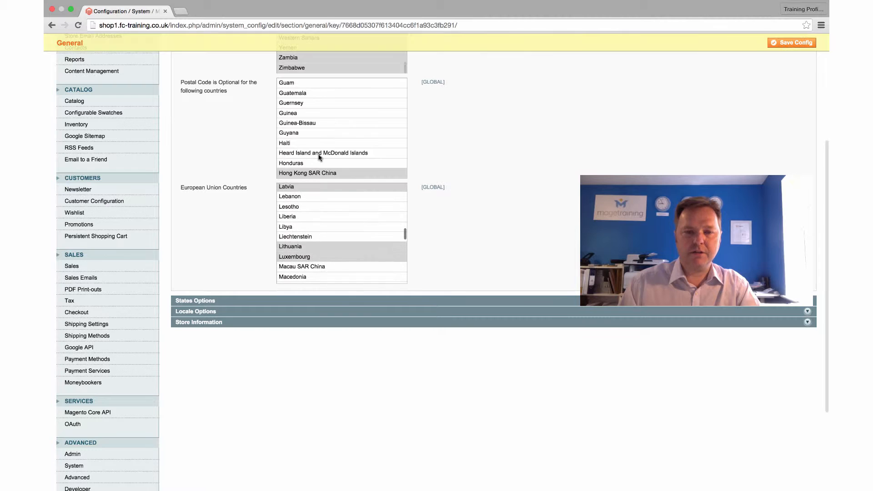
scroll(238, 142, "up", 5)
scroll(318, 166, "up", 1)
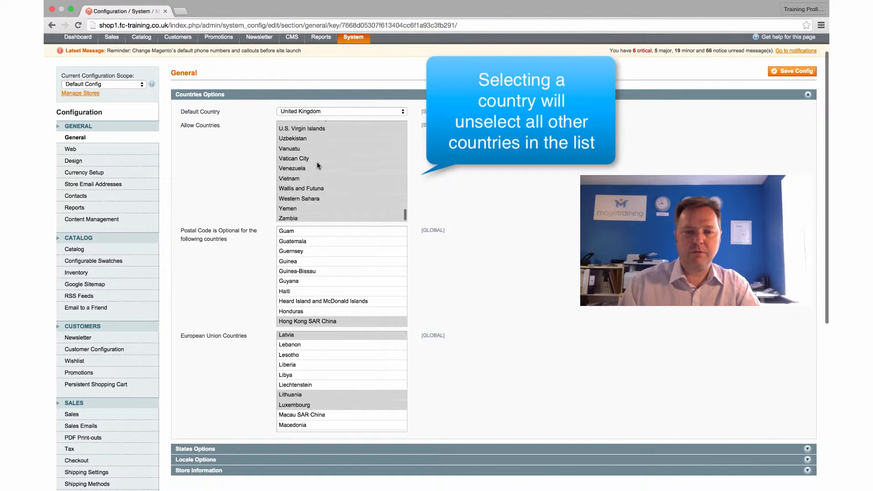
scroll(317, 163, "up", 5)
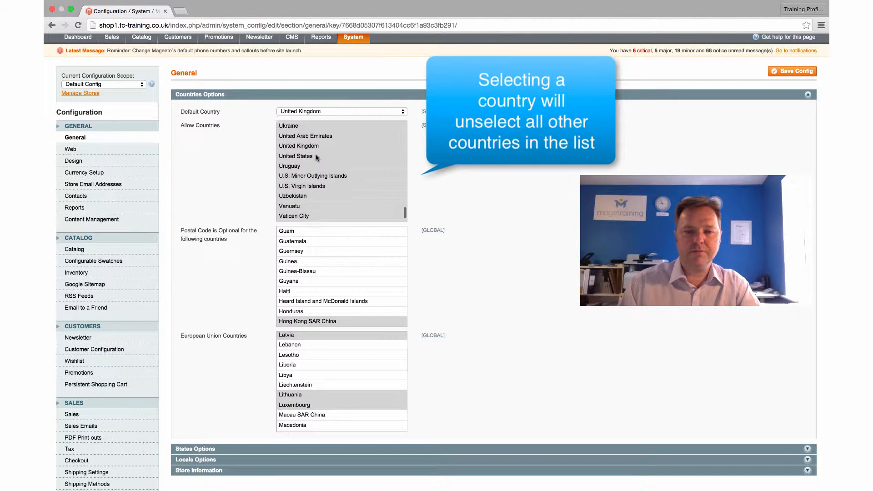
left_click(310, 146)
Add Ireland to the Allow Countries selection, keeping United Kingdom selected.
scroll(338, 167, "up", 15)
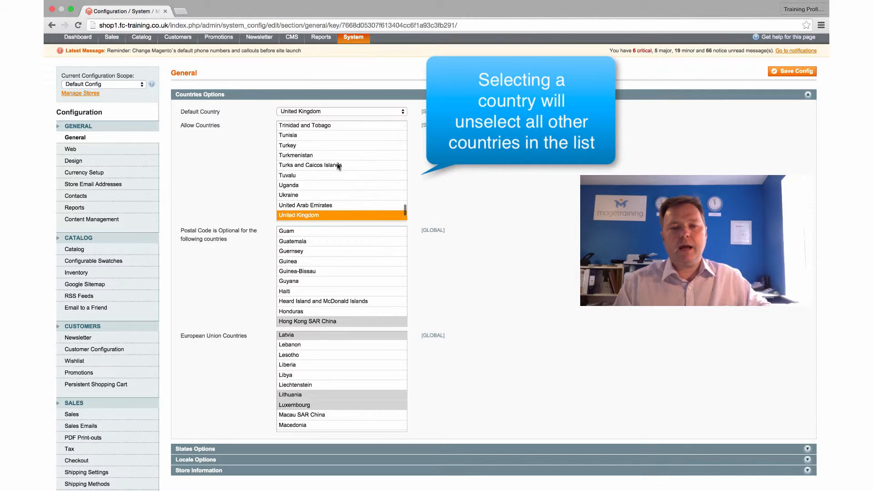
scroll(338, 166, "up", 8)
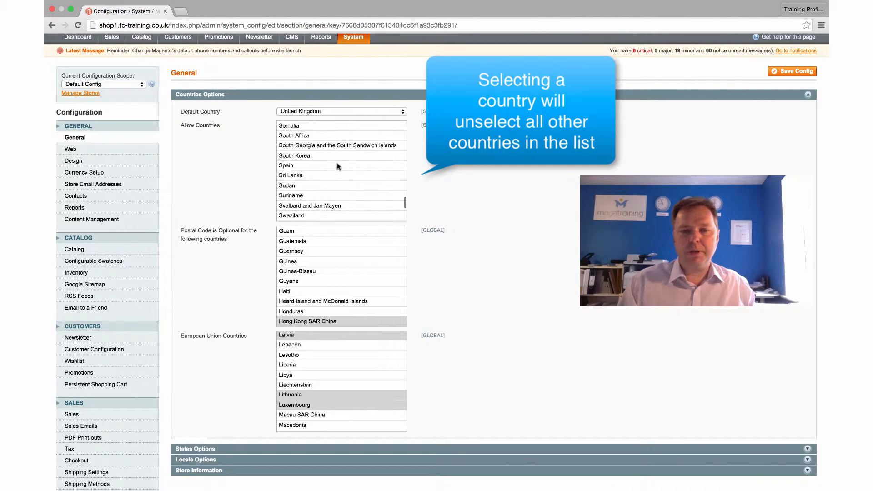
scroll(338, 167, "up", 8)
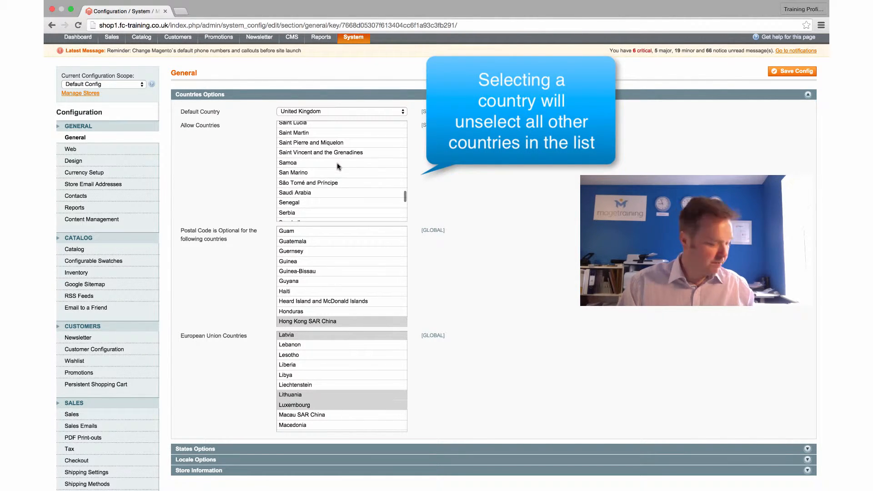
scroll(338, 166, "up", 12)
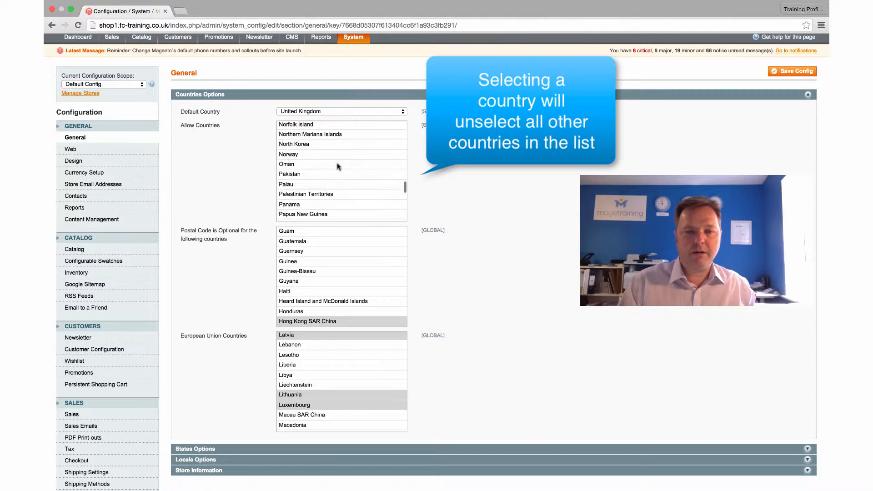
scroll(338, 167, "up", 10)
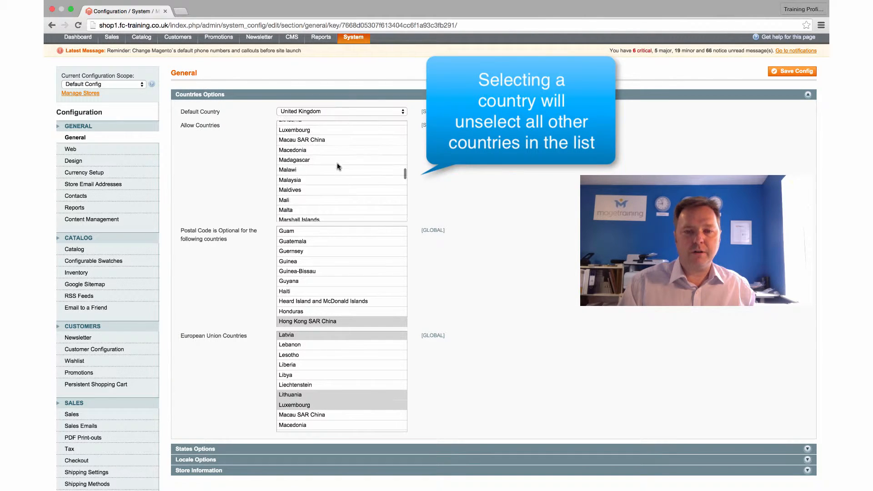
scroll(338, 166, "up", 7)
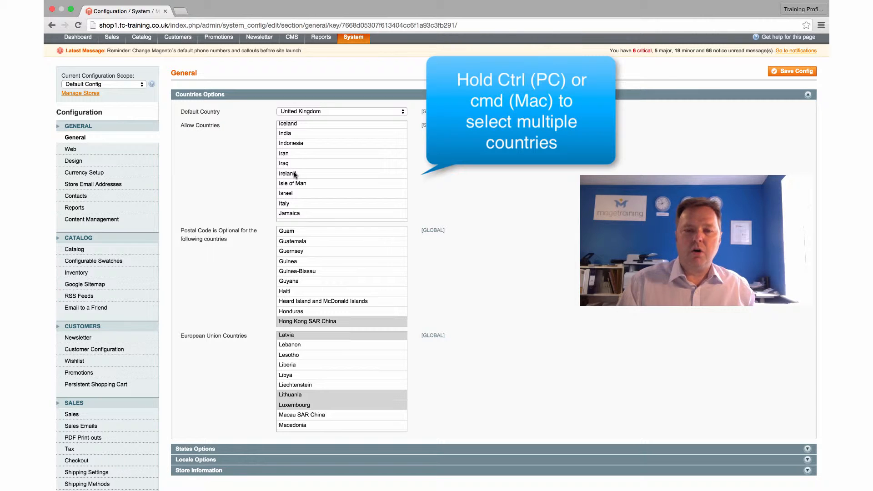
left_click(296, 174, "super")
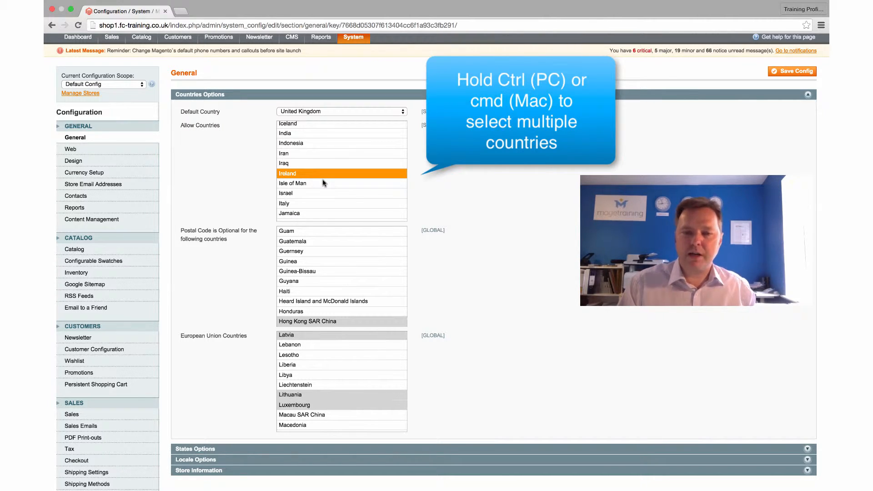
scroll(323, 182, "down", 5)
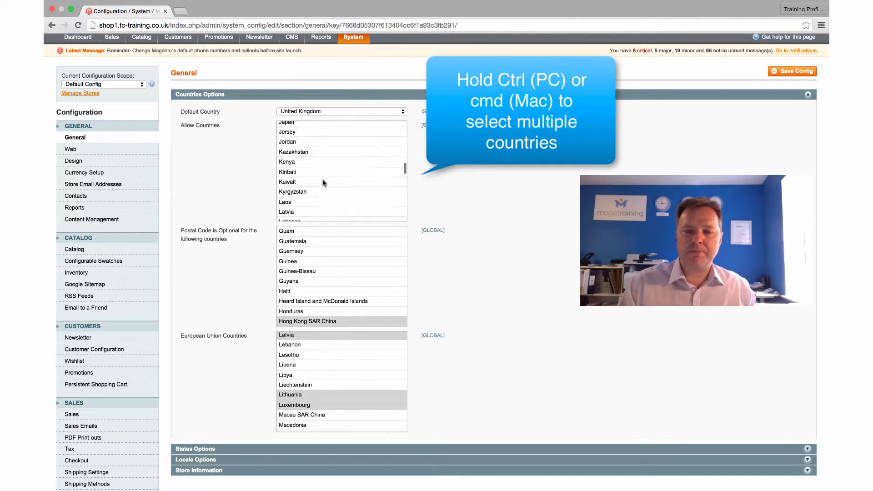
scroll(323, 182, "up", 5)
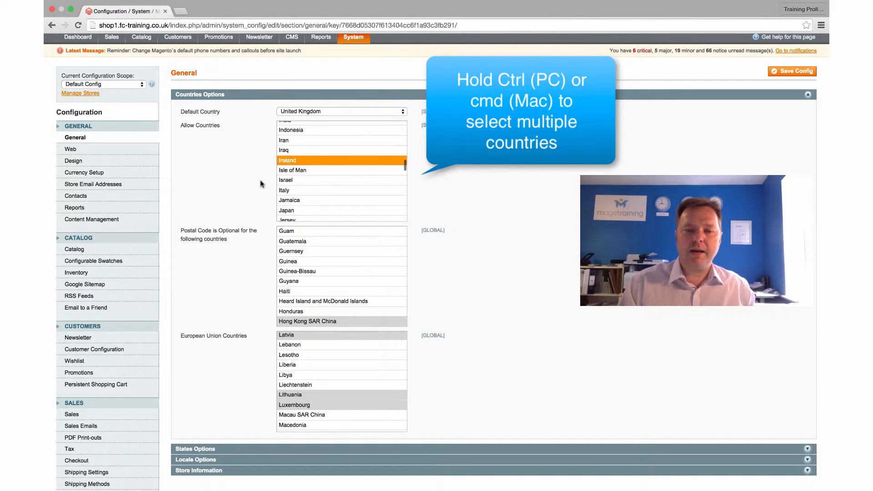
Examine the selections in the optional postal code countries list and the European Union Countries list.
scroll(254, 182, "down", 3)
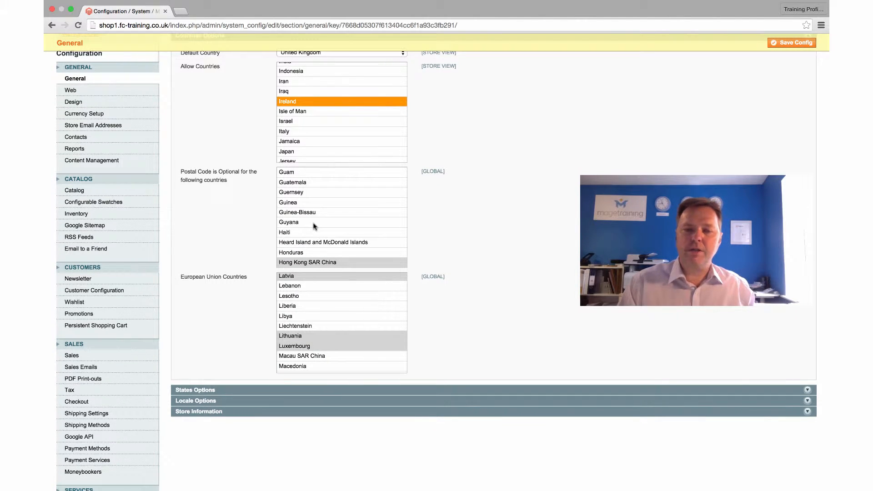
scroll(314, 226, "down", 1)
scroll(314, 226, "down", 1)
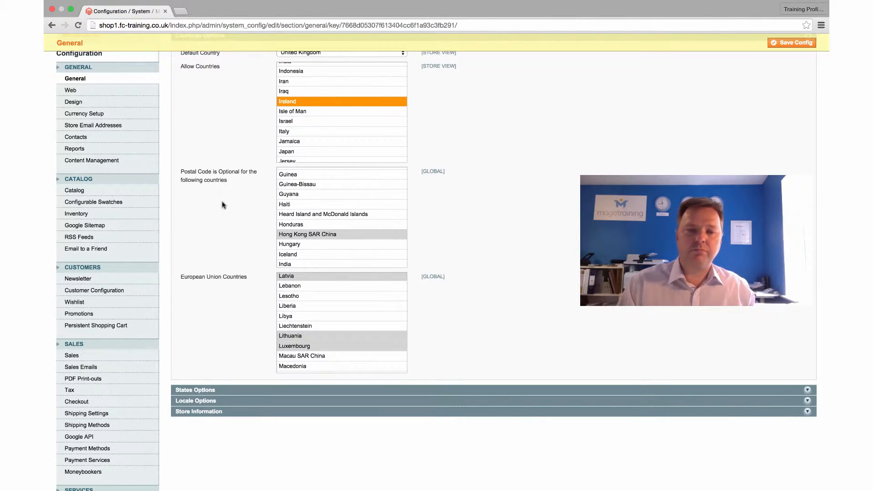
scroll(223, 205, "down", 1)
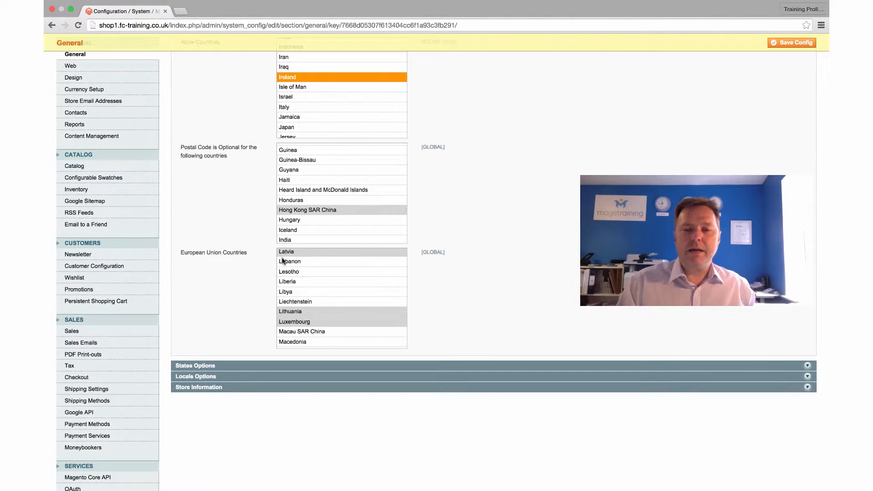
scroll(281, 259, "up", 1)
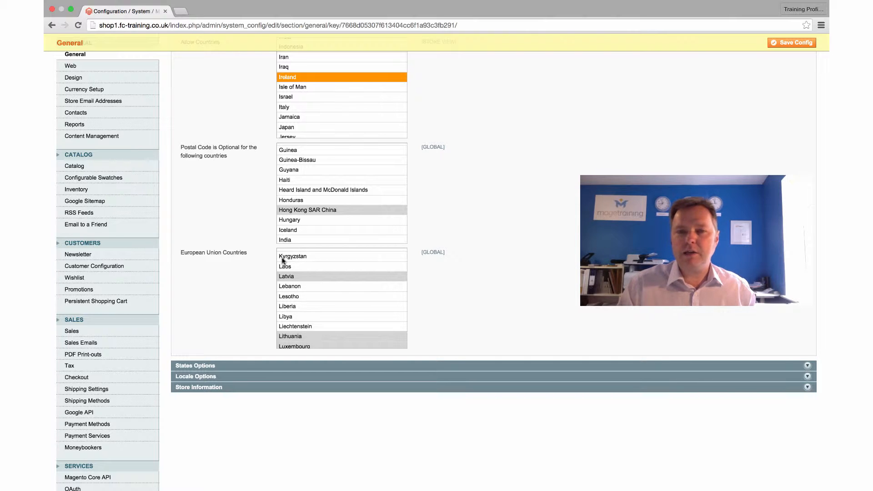
scroll(282, 260, "up", 4)
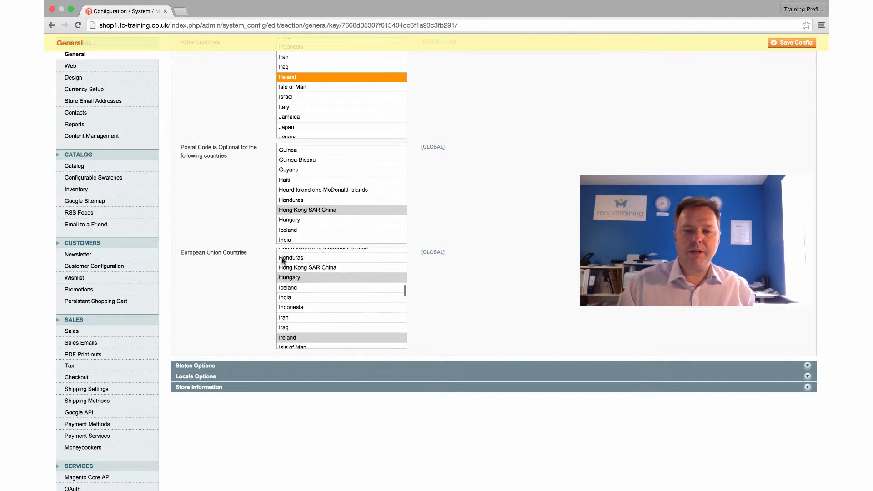
scroll(282, 260, "down", 6)
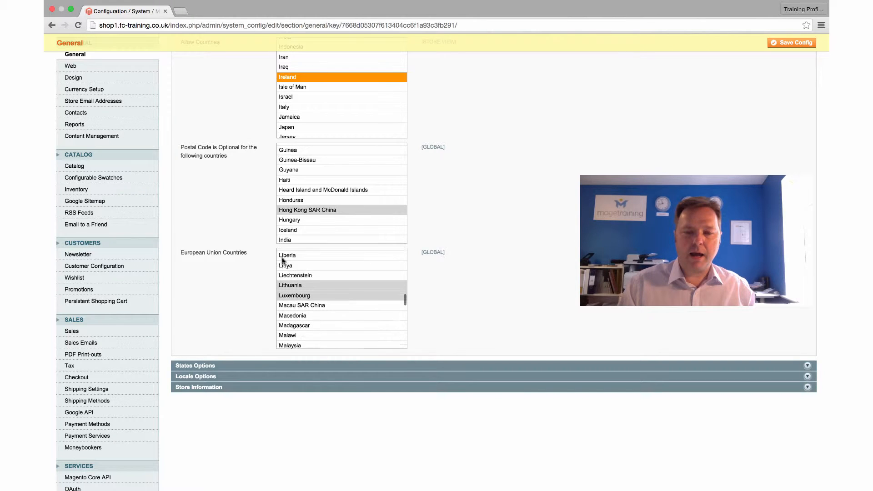
Look through the rest of the European Union Countries list to check which countries are selected.
scroll(282, 259, "down", 3)
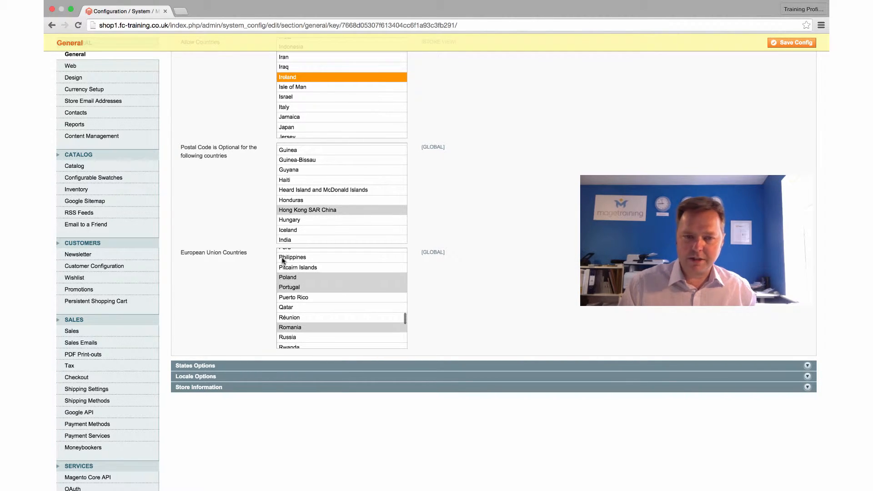
scroll(282, 260, "down", 3)
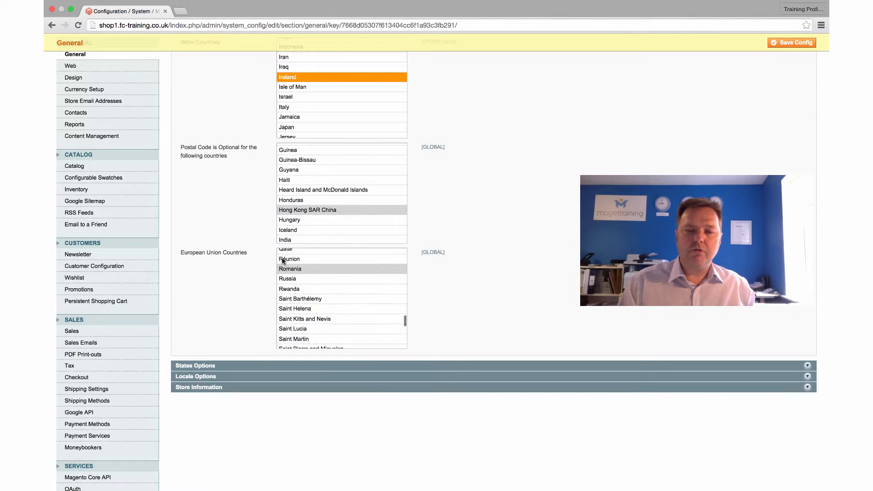
scroll(282, 260, "down", 1)
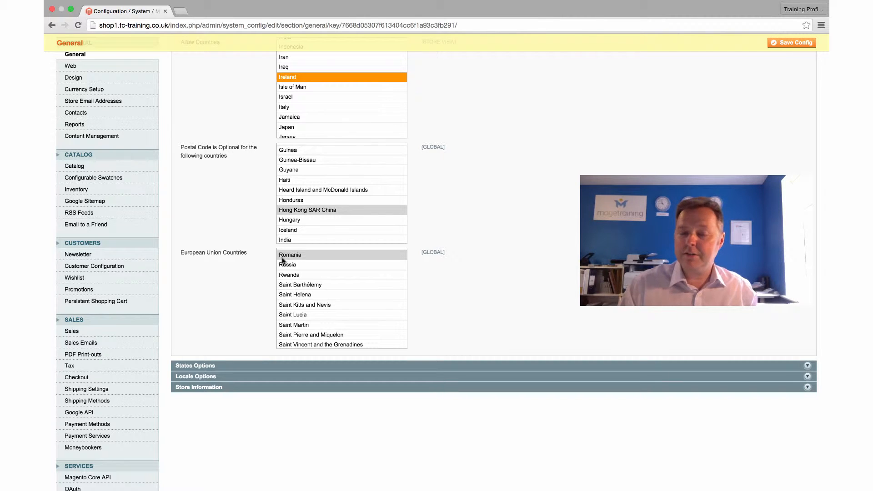
scroll(282, 259, "up", 10)
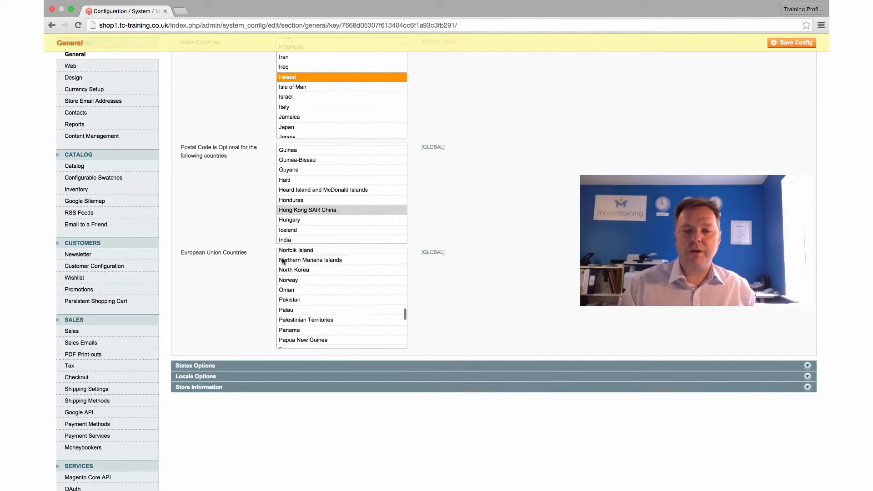
scroll(282, 259, "up", 10)
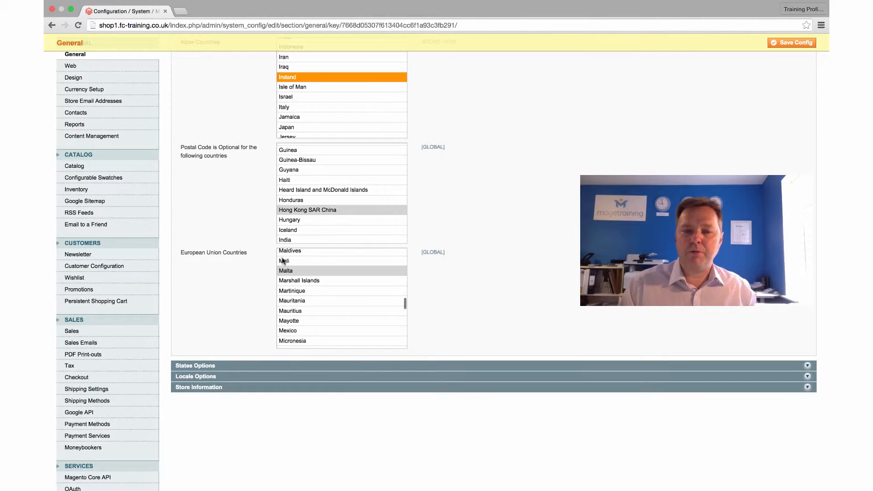
scroll(282, 260, "up", 8)
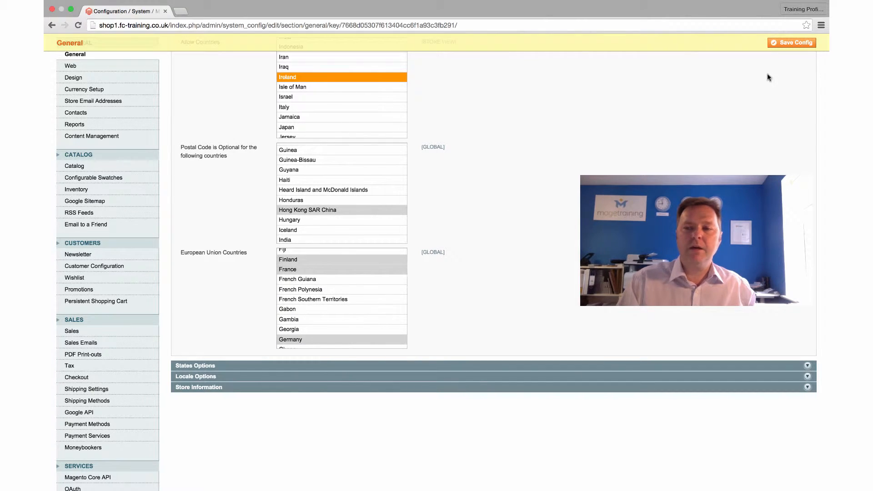
Save the country settings and collapse the Countries Options section.
left_click(791, 43)
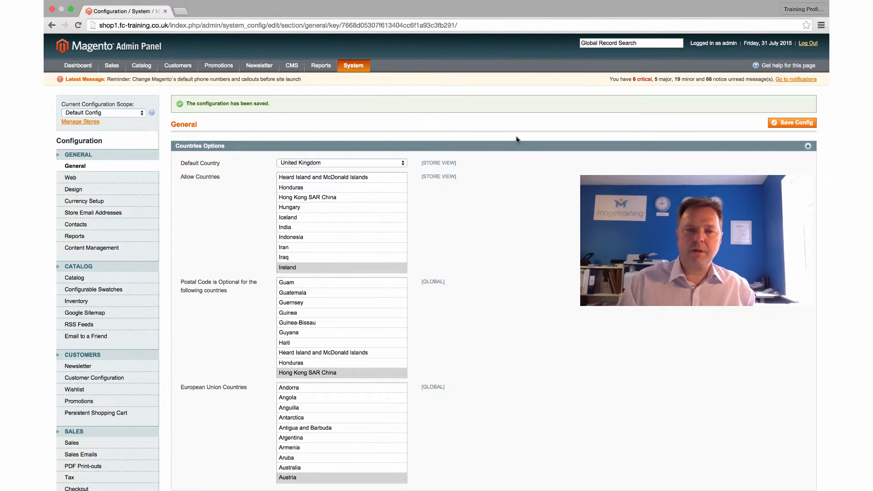
scroll(478, 144, "down", 5)
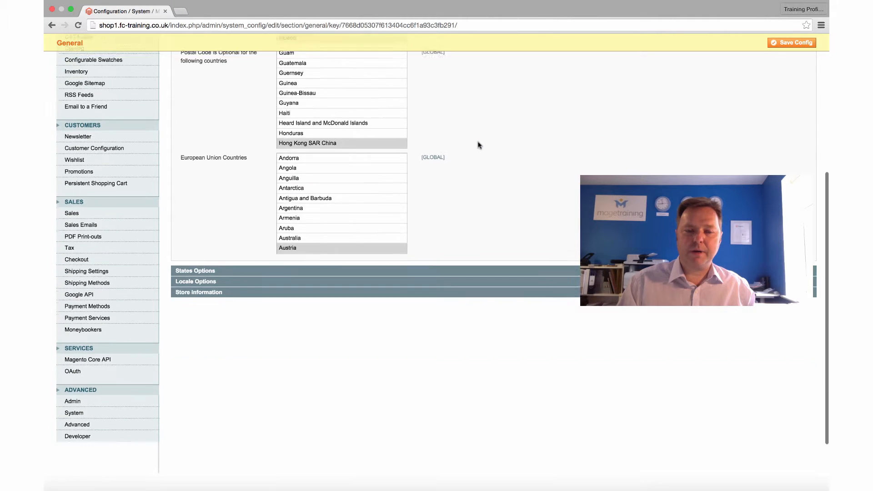
scroll(477, 145, "up", 5)
left_click(573, 149)
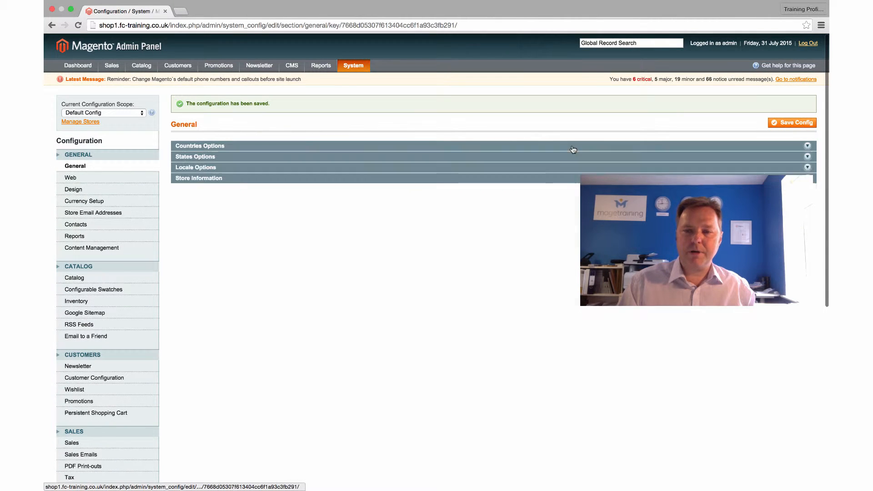
Examine the States Options section, checking which countries are selected as requiring a state.
left_click(410, 157)
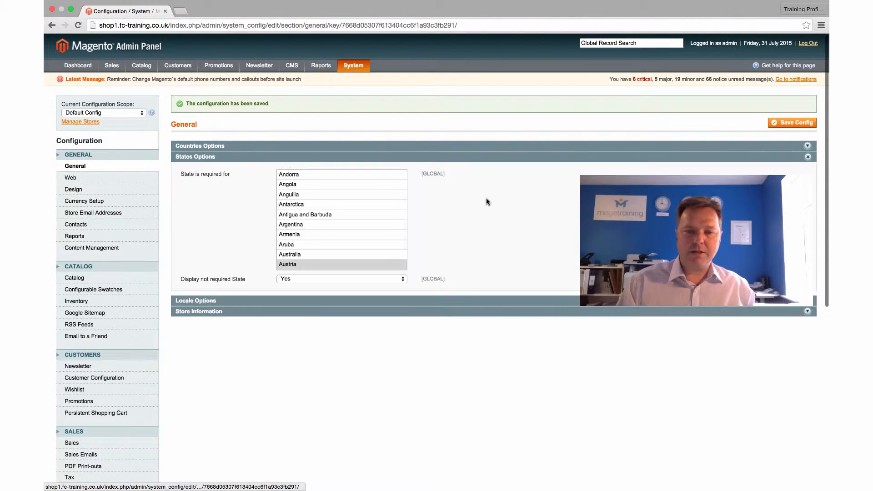
scroll(400, 220, "down", 3)
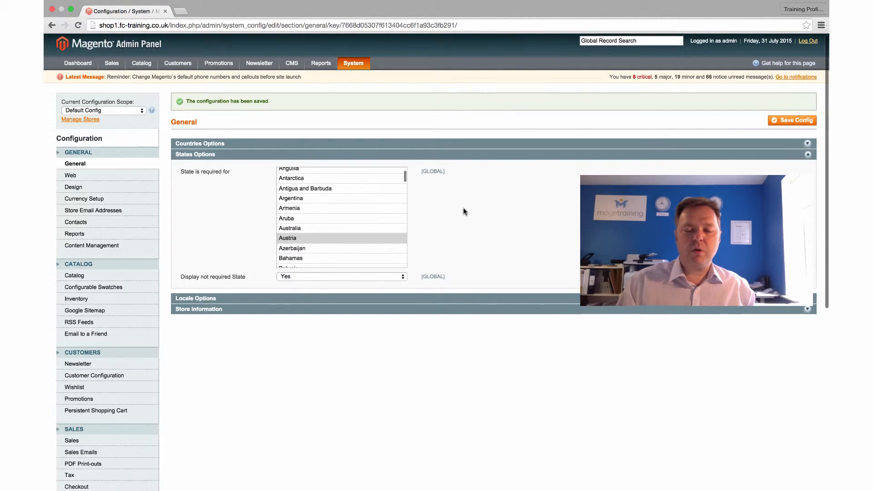
scroll(409, 209, "down", 1)
scroll(350, 204, "down", 2)
scroll(350, 205, "down", 5)
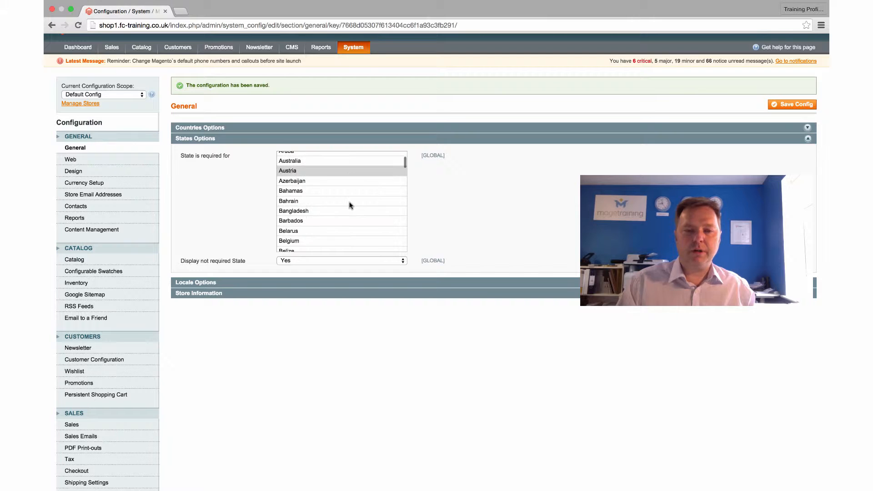
scroll(350, 205, "down", 5)
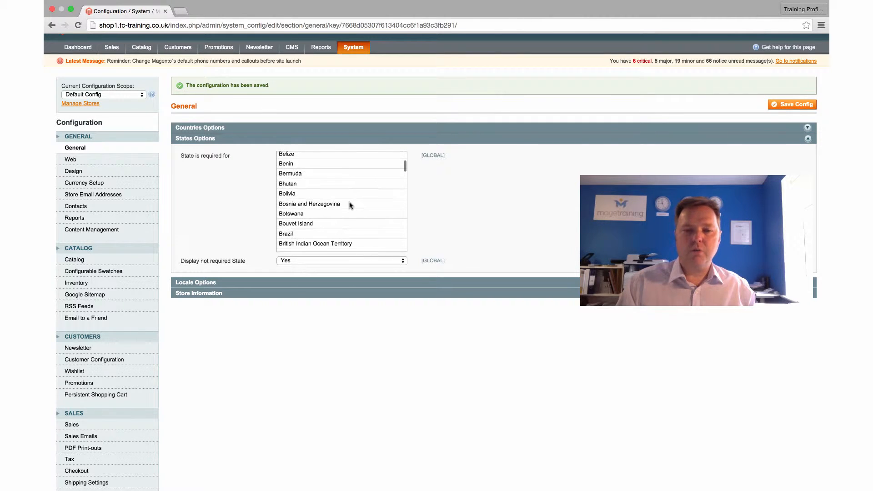
scroll(349, 202, "up", 8)
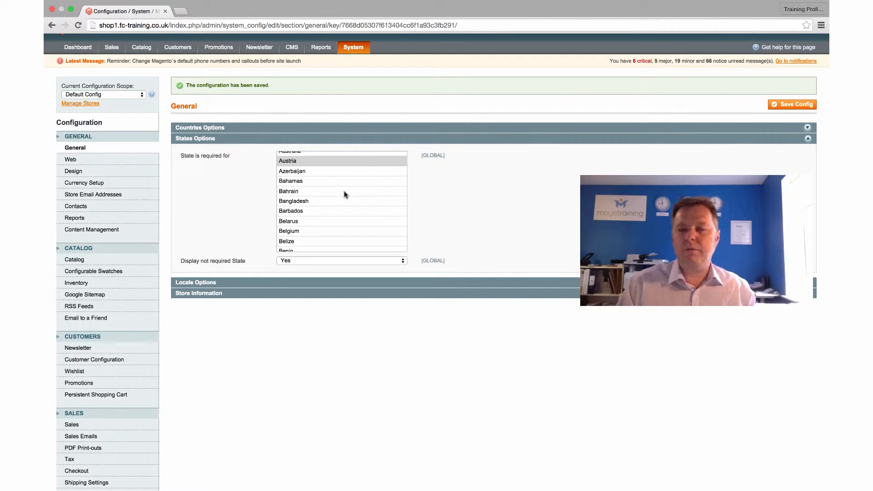
left_click(384, 139)
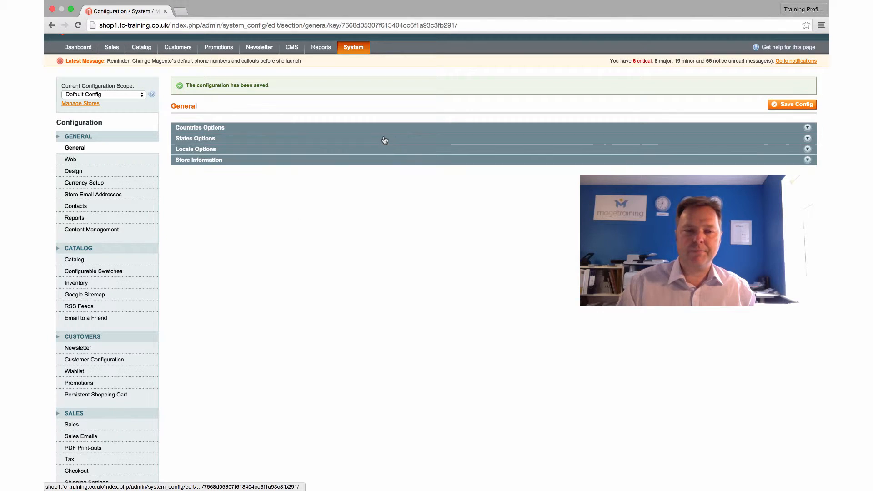
Examine the Locale Options section, including the available Timezone and Locale choices, leaving the settings as they are.
left_click(241, 149)
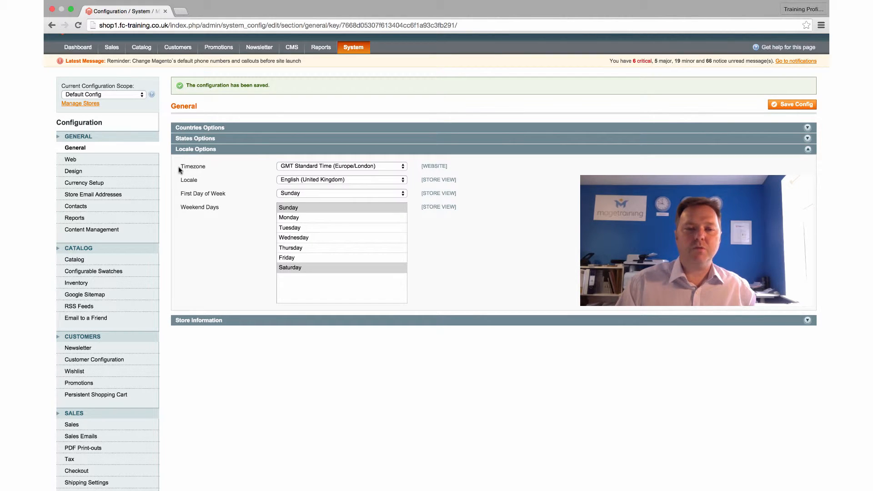
left_click(327, 166)
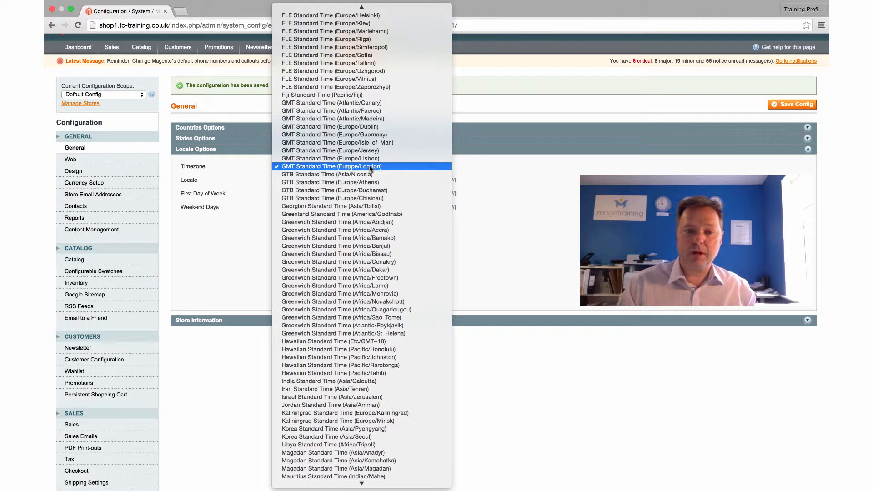
left_click(228, 175)
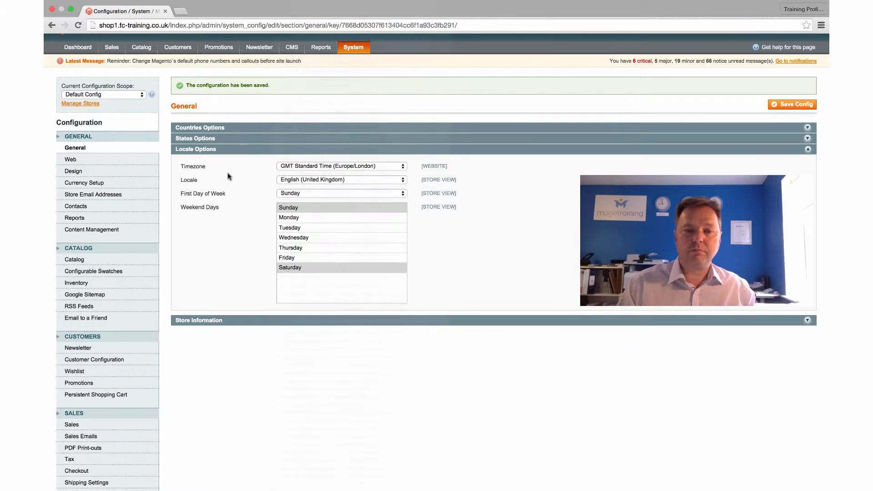
left_click(303, 180)
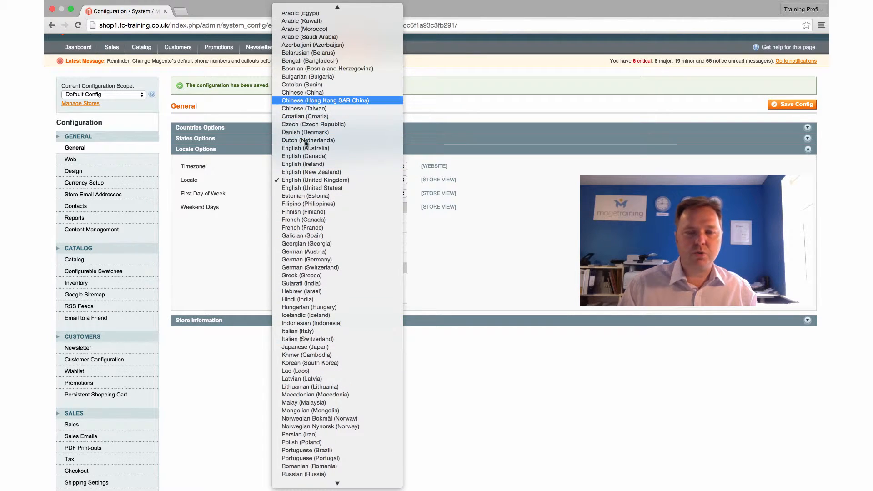
left_click(271, 181)
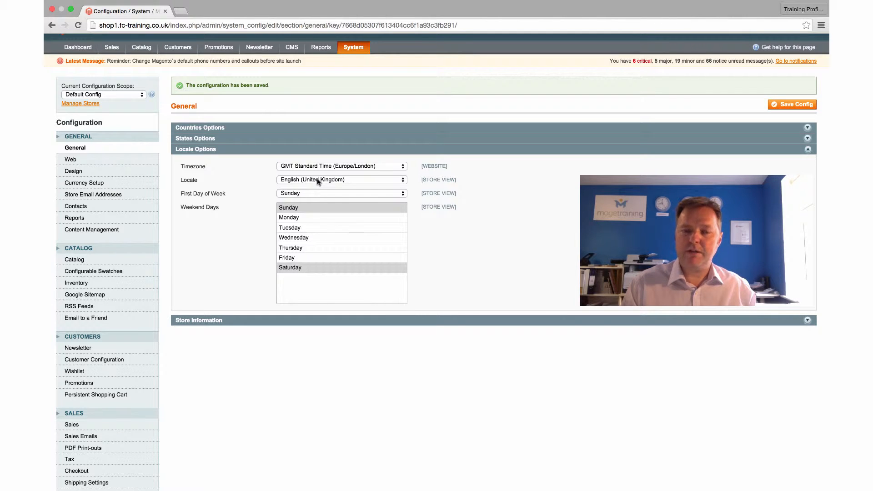
left_click(317, 180)
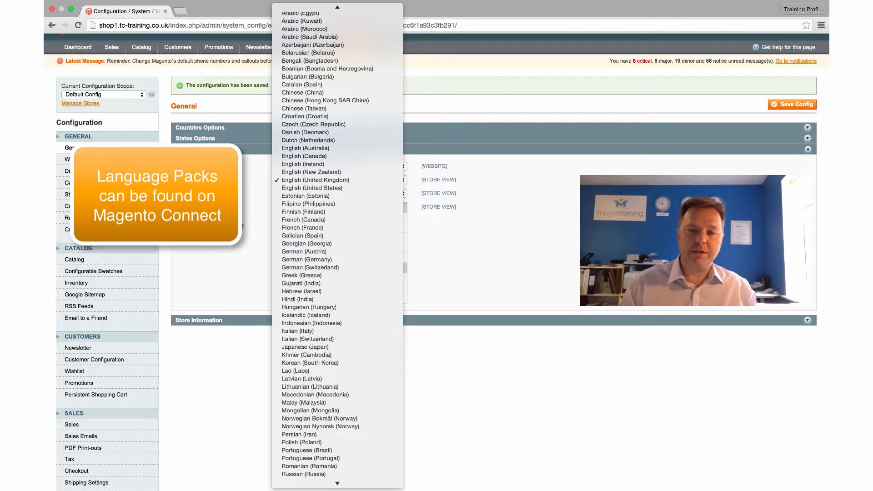
left_click(240, 225)
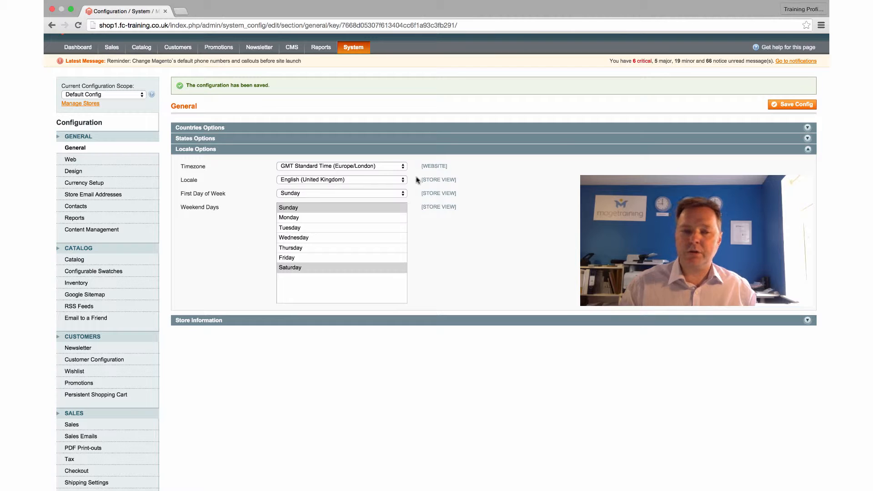
left_click(549, 150)
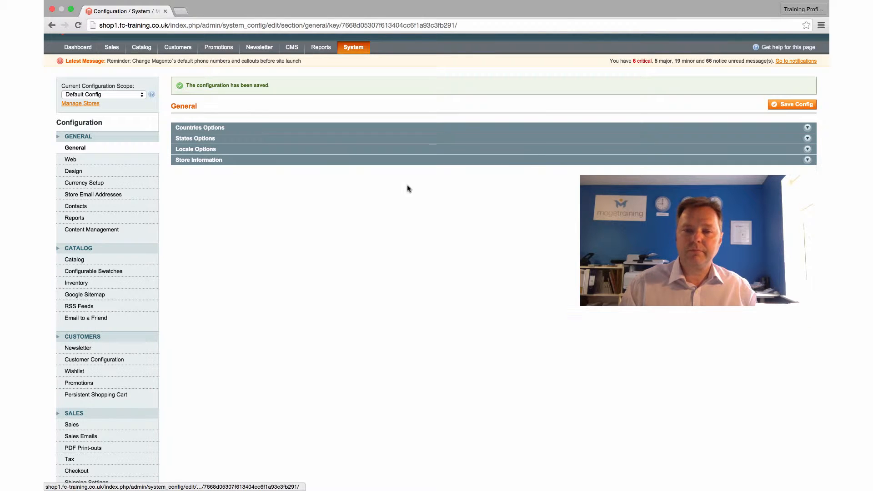
In Store Information, set the store name to Holiday Shop and enter the store's contact telephone number.
left_click(325, 160)
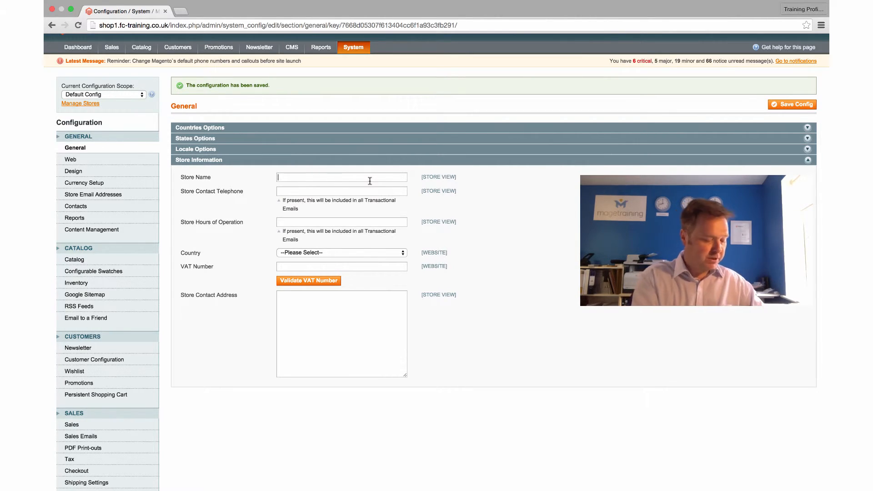
type("Holiday Sh")
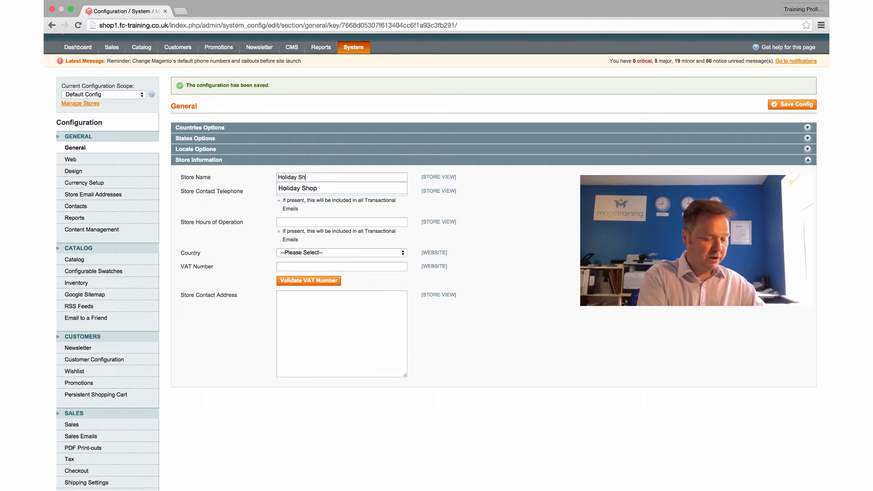
type("op")
key("Tab")
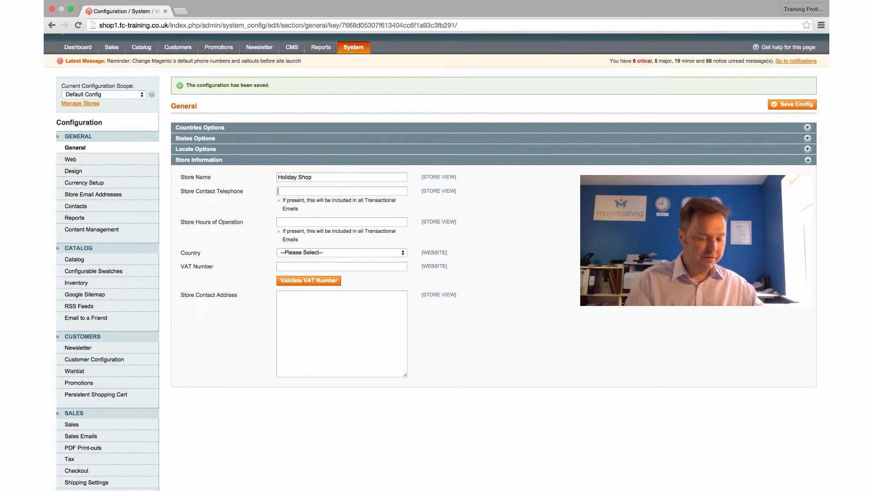
type("0208 12")
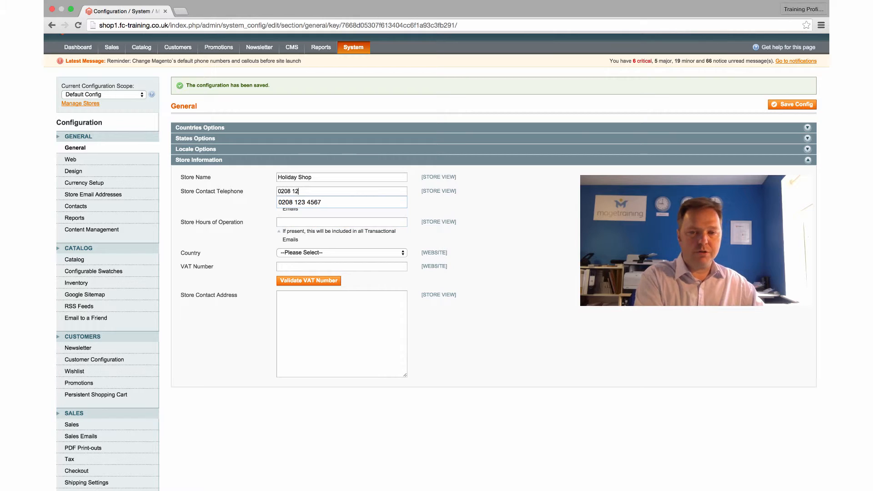
type("3 4567")
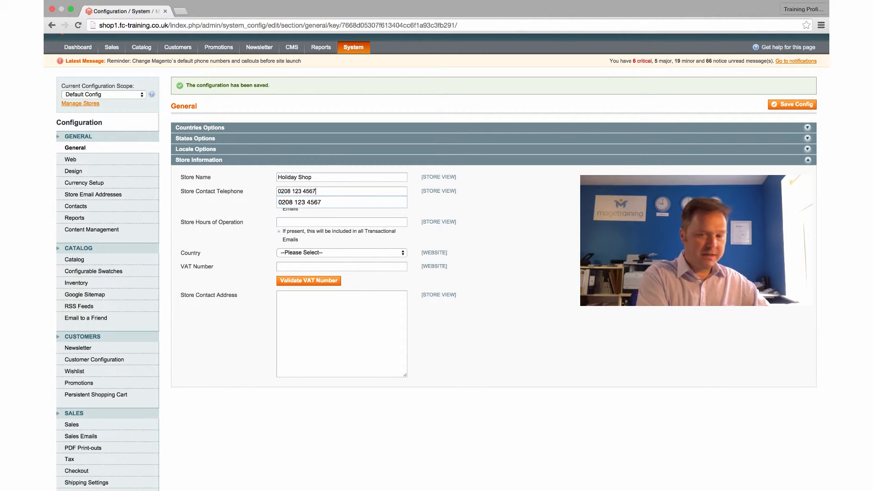
key("Tab")
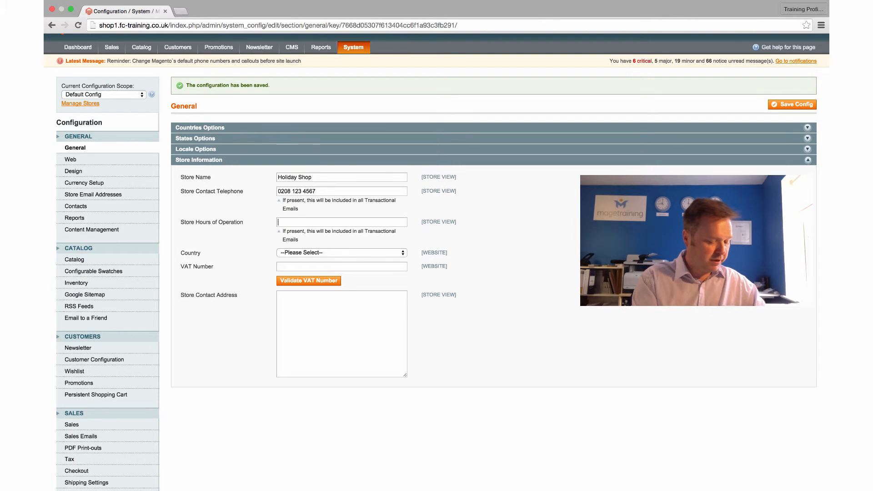
Set the store hours of operation to Monday to Friday 9am-6pm.
type("Monday to Frid")
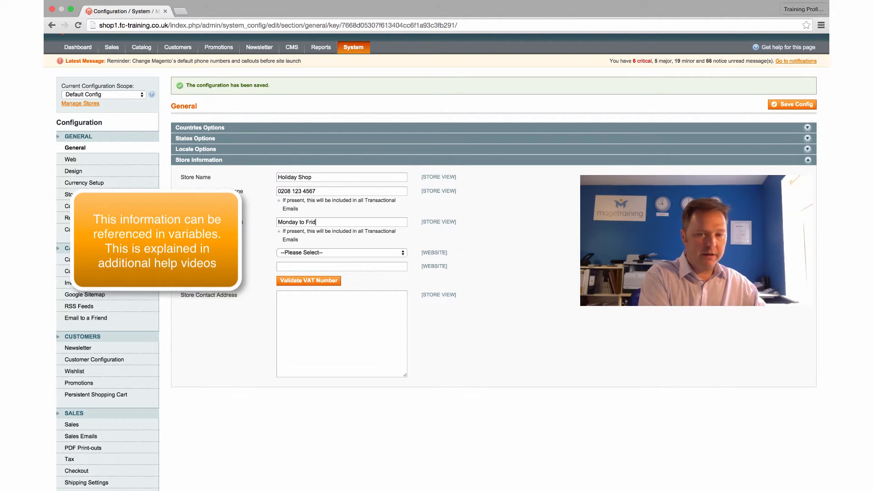
type("ay 9")
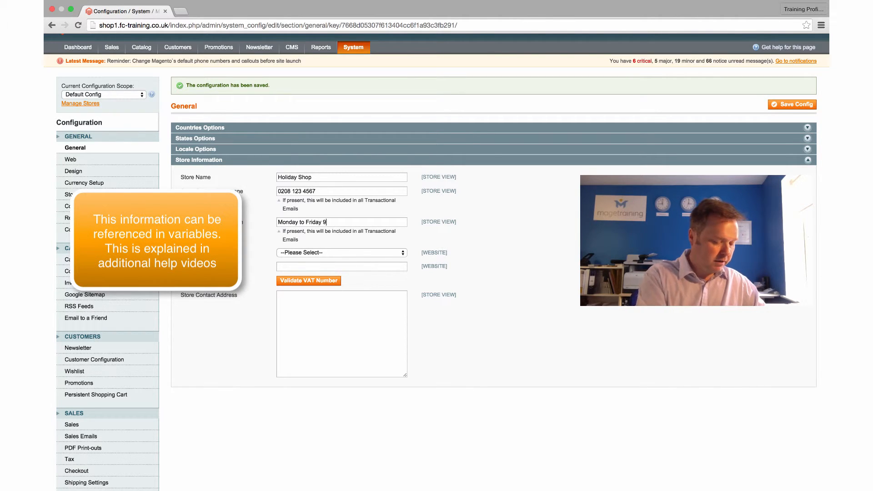
type("am-6pm")
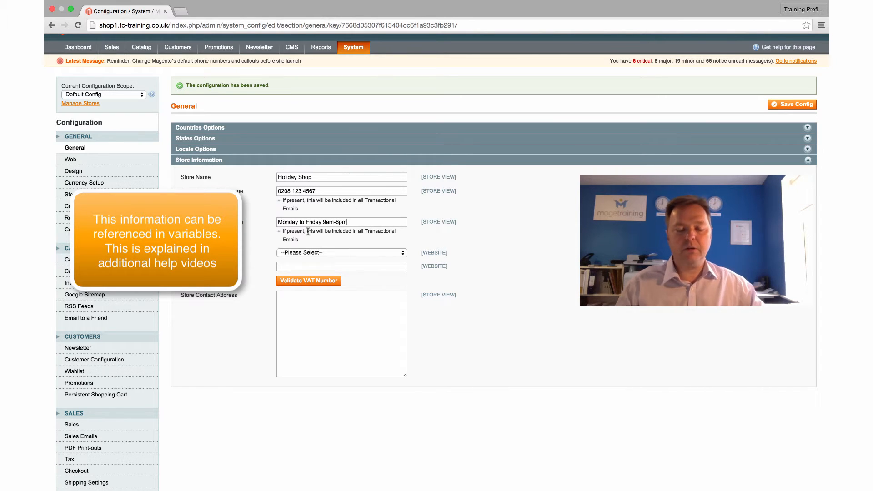
Set the store information country to United Kingdom.
left_click(298, 254)
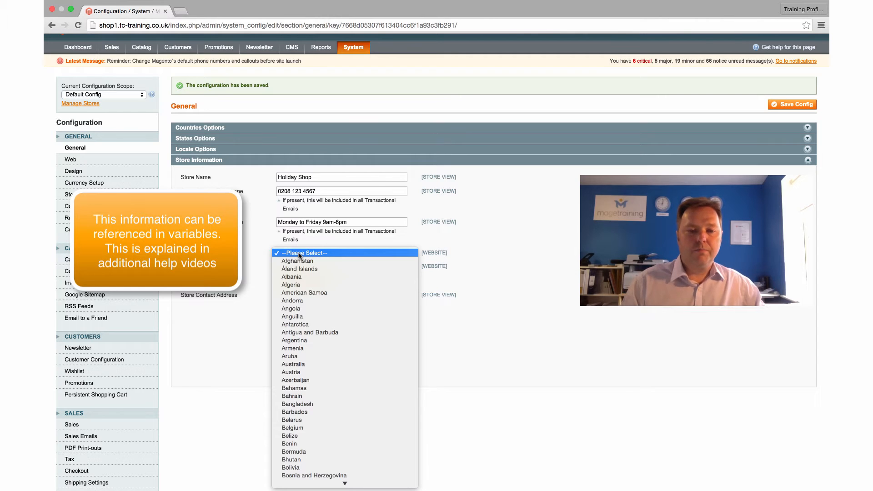
scroll(301, 279, "down", 3)
scroll(301, 282, "down", 1)
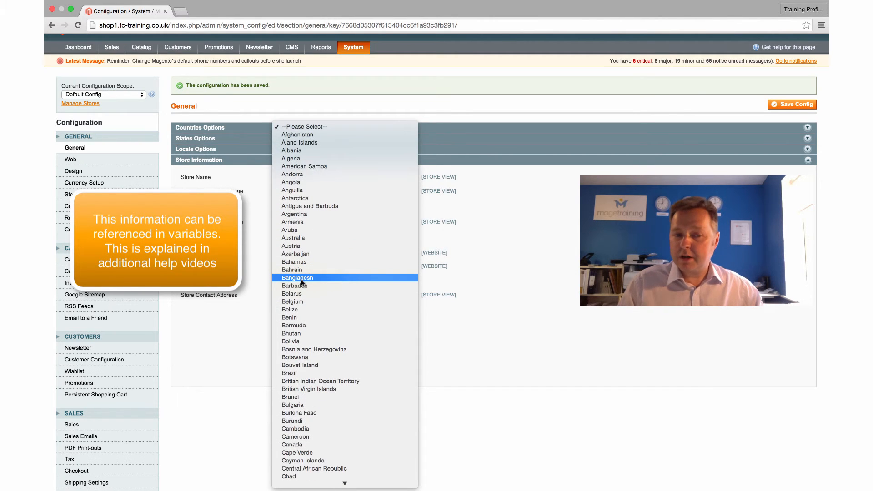
scroll(301, 283, "down", 15)
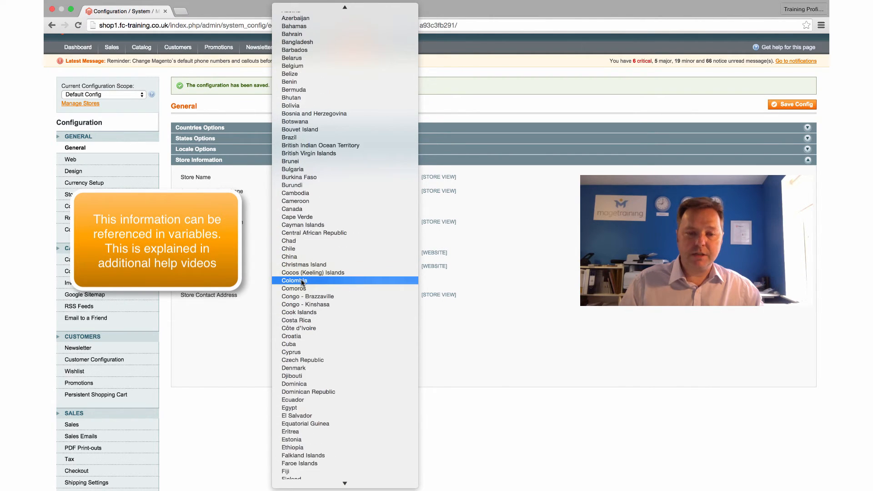
scroll(301, 282, "down", 20)
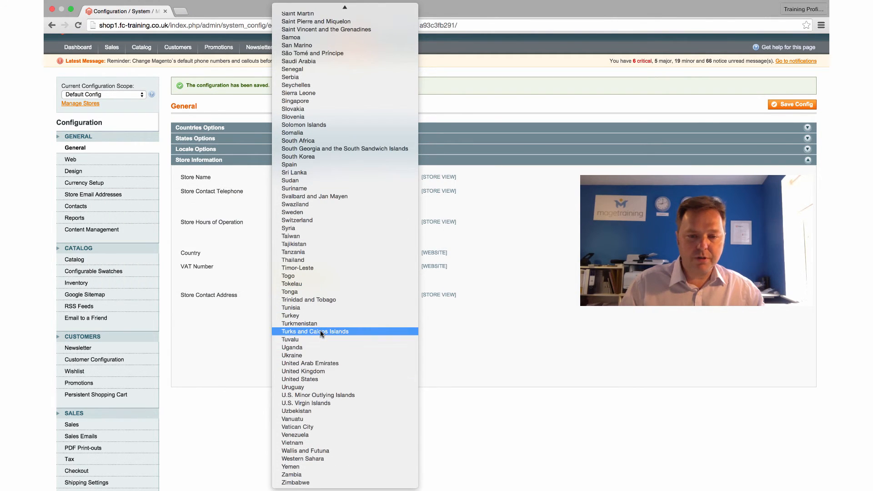
left_click(317, 372)
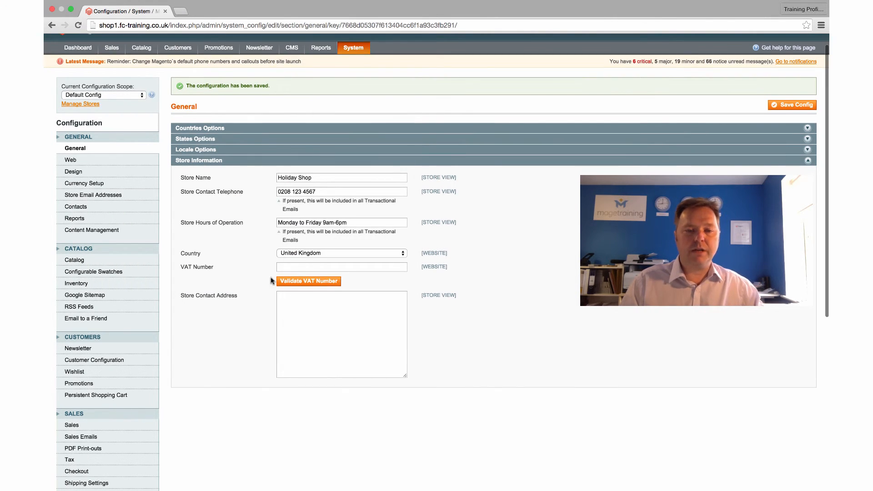
Enter the store's contact address on four lines: street, town, county and postcode.
left_click(298, 265)
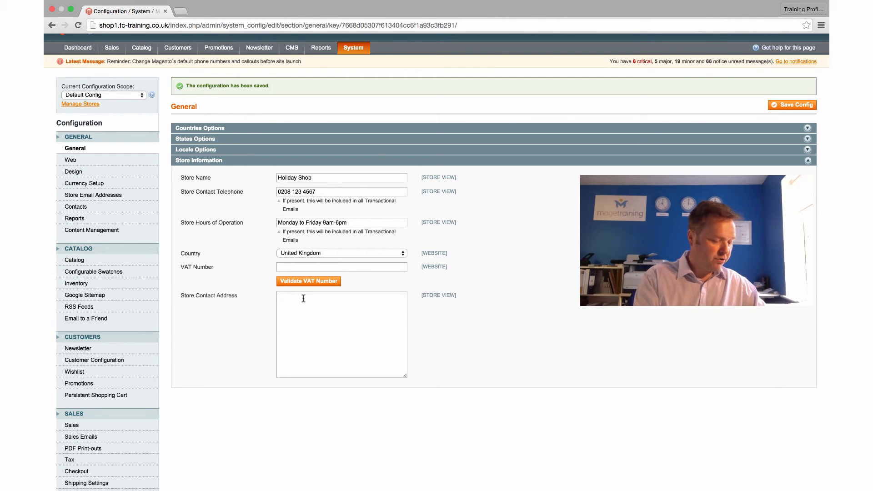
type("21 A Street")
key("Return")
type("A town")
key("Return")
type("County")
key("Return")
type("E1 1EE")
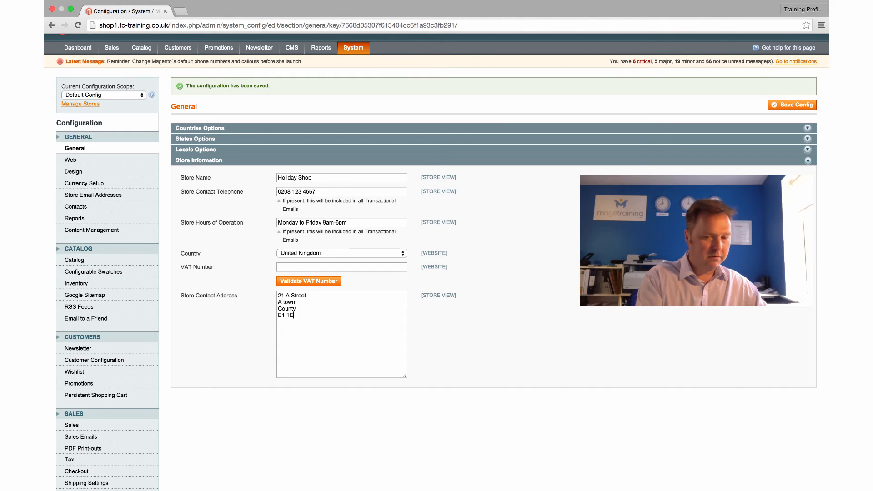